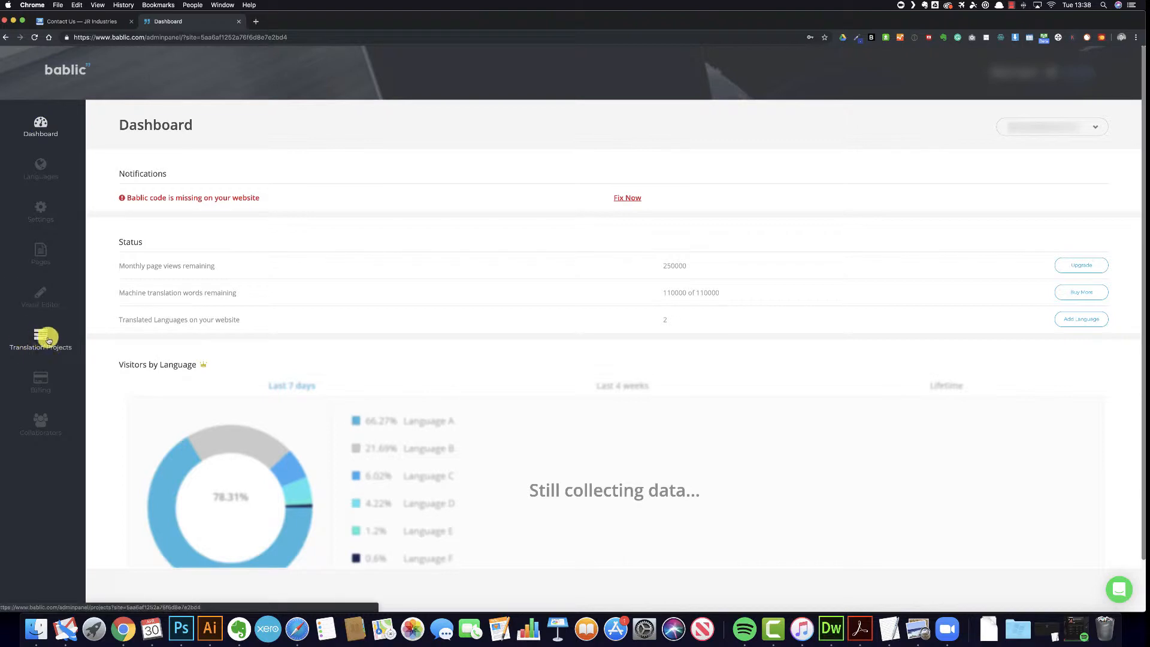
Start a new translation project with German as the target language and continue to the page selection
click(42, 338)
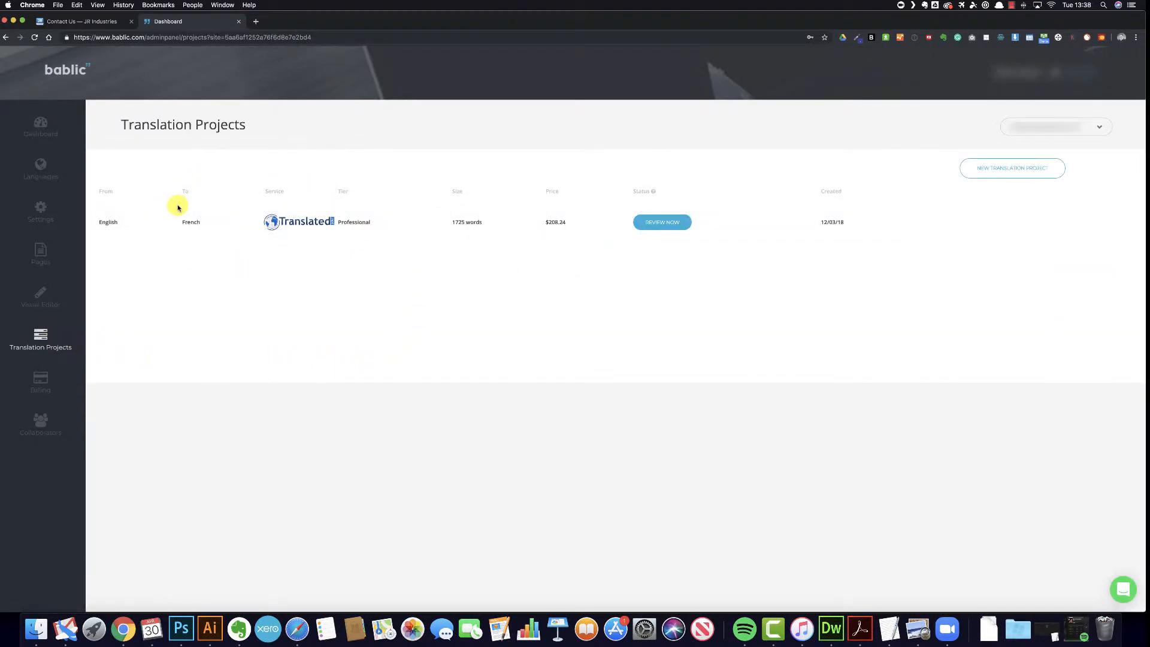
click(1031, 173)
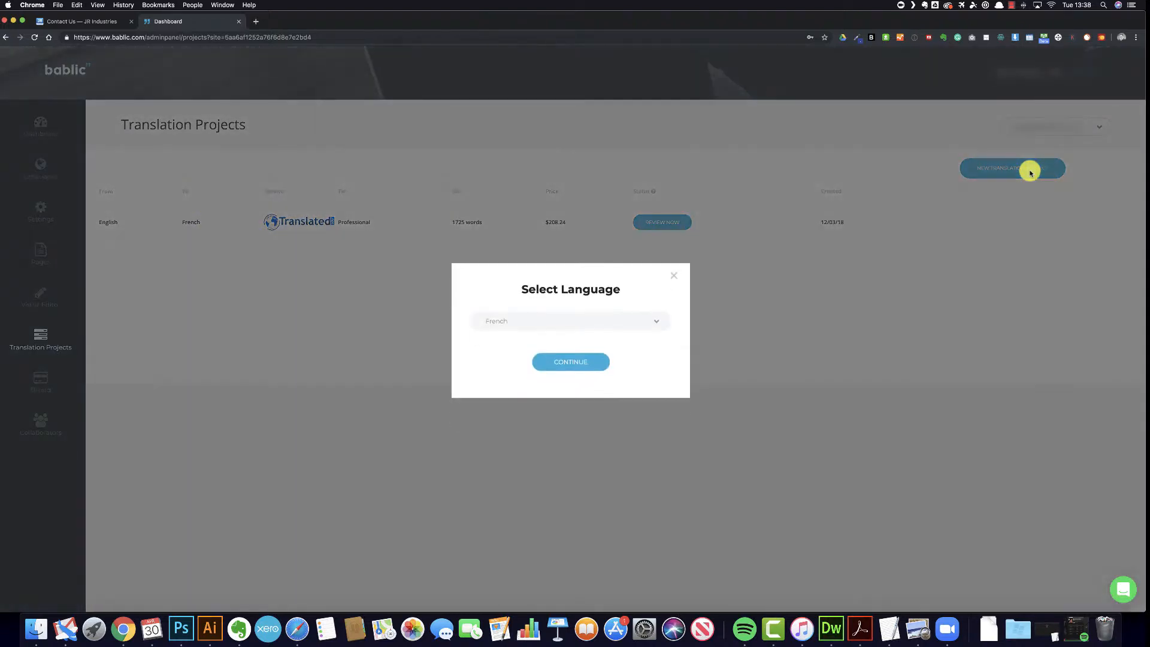
click(577, 322)
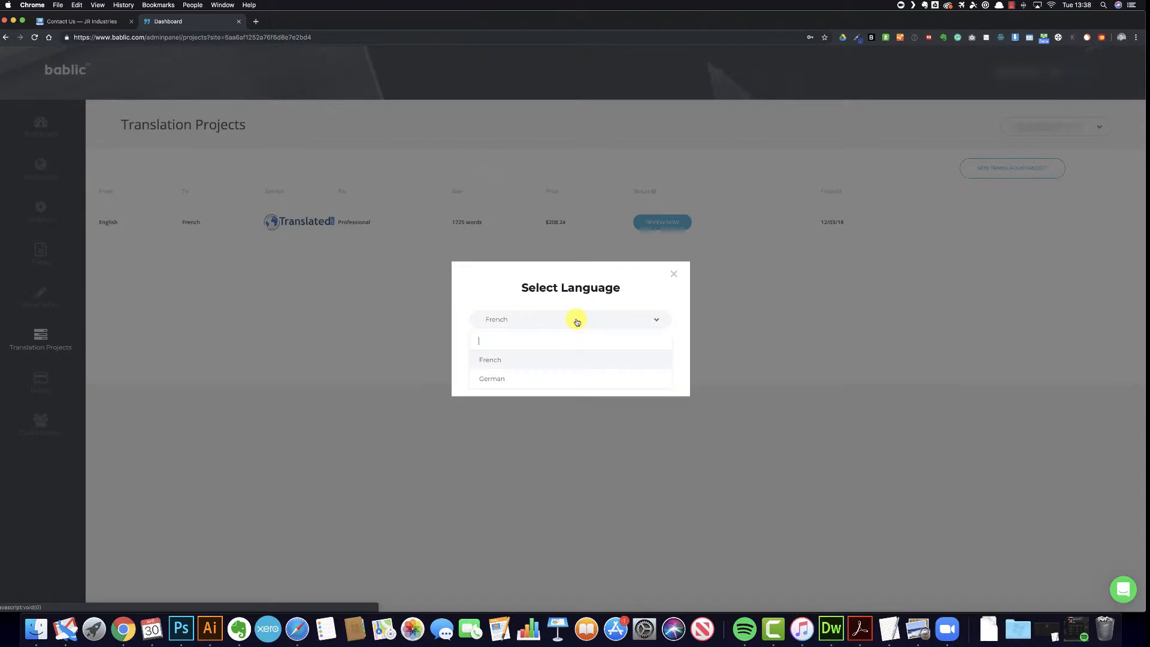
click(486, 380)
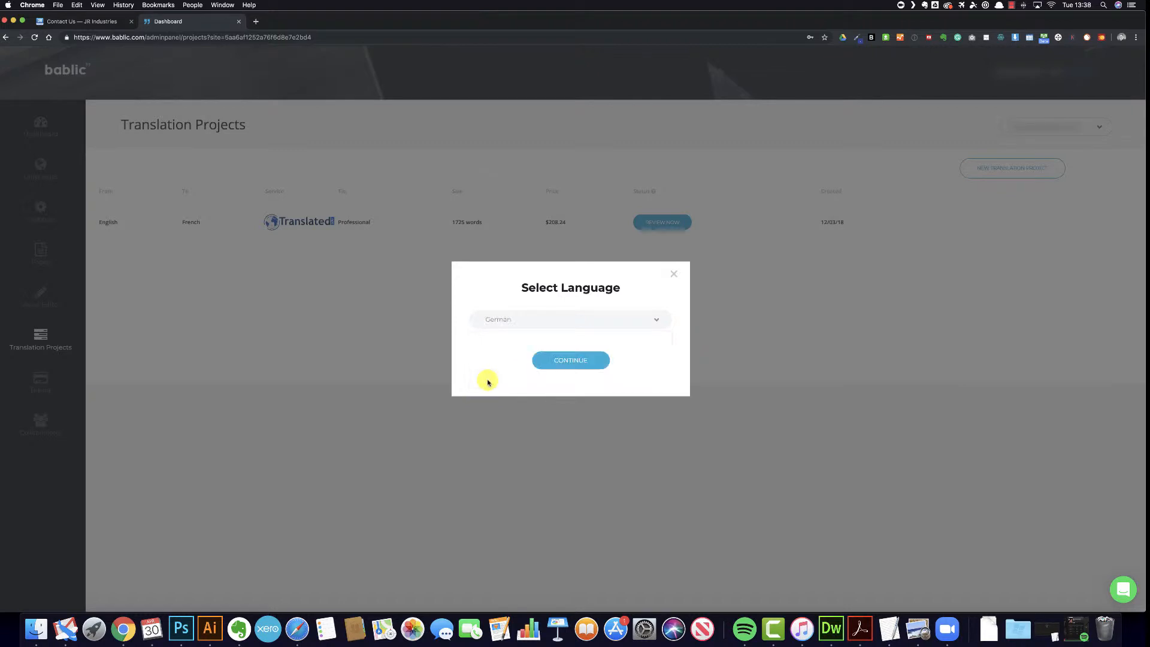
click(574, 362)
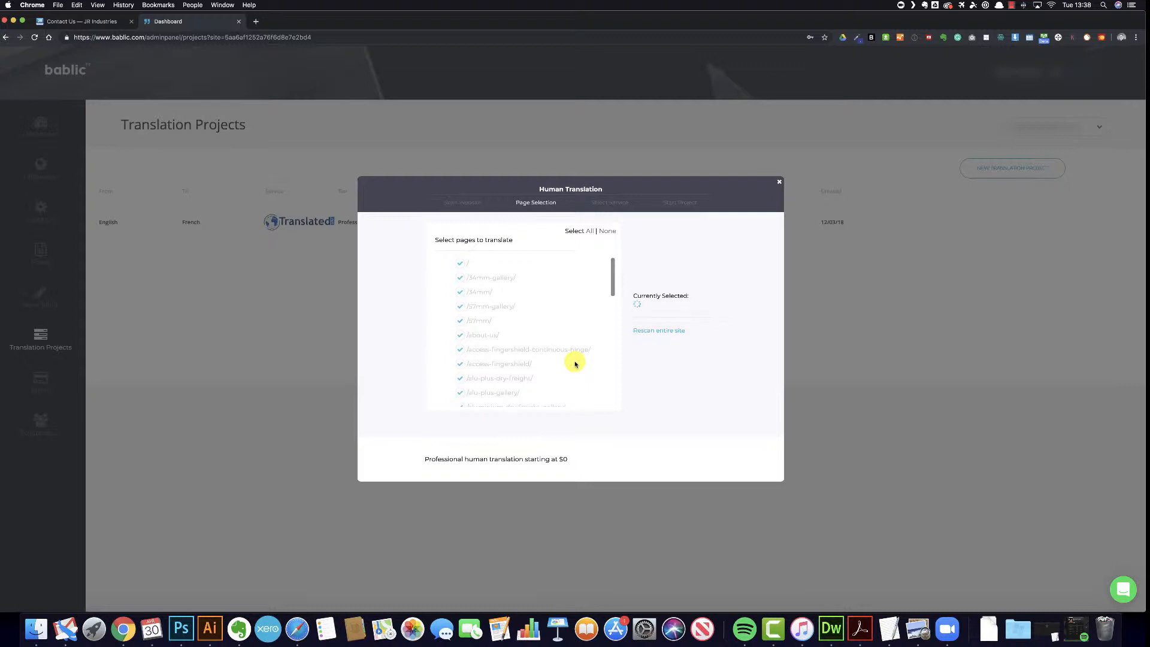
Clear the selection of all pages, then select only the home page "/" and /about-us/ for translation
scroll(587, 313, down, 5)
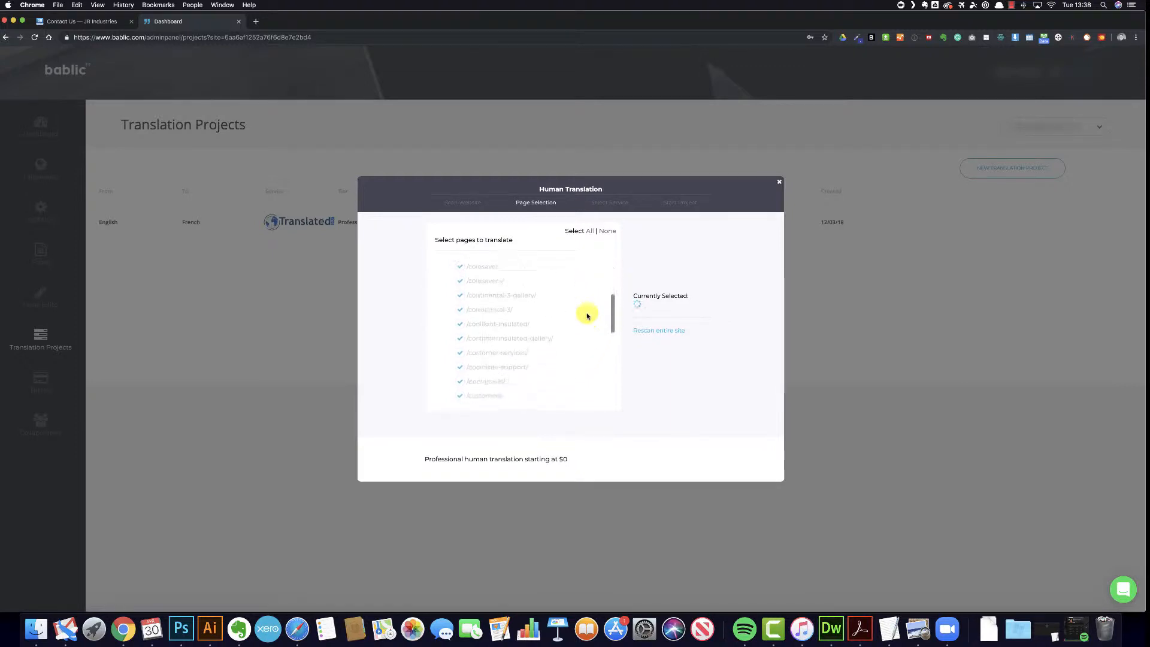
scroll(587, 316, down, 10)
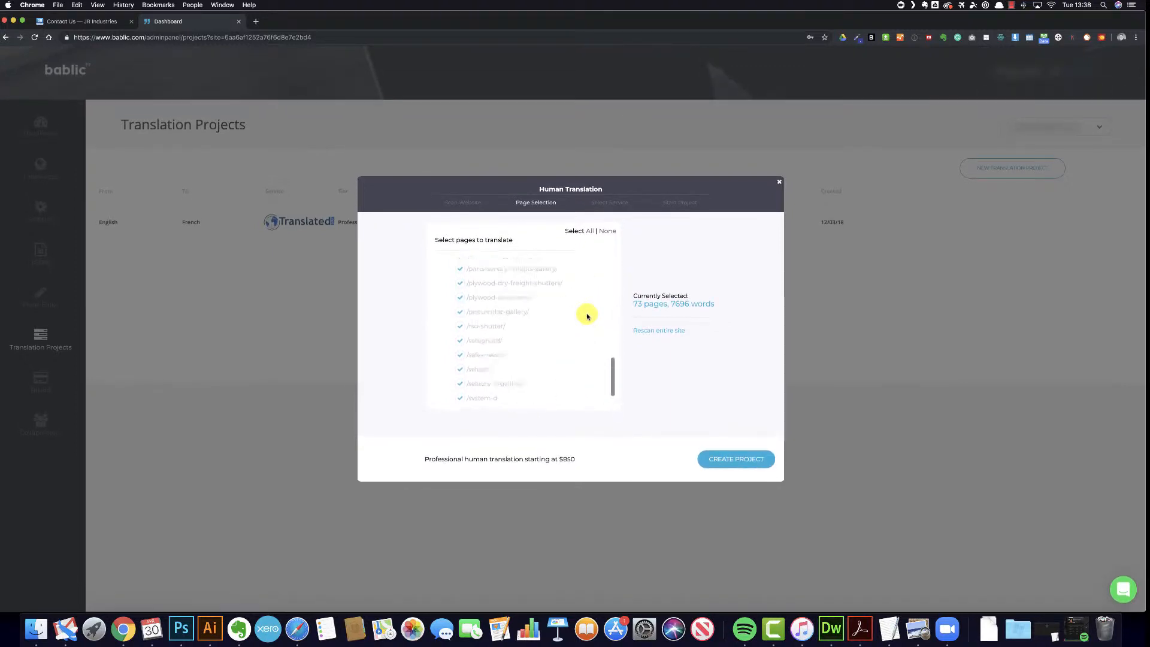
scroll(587, 316, up, 15)
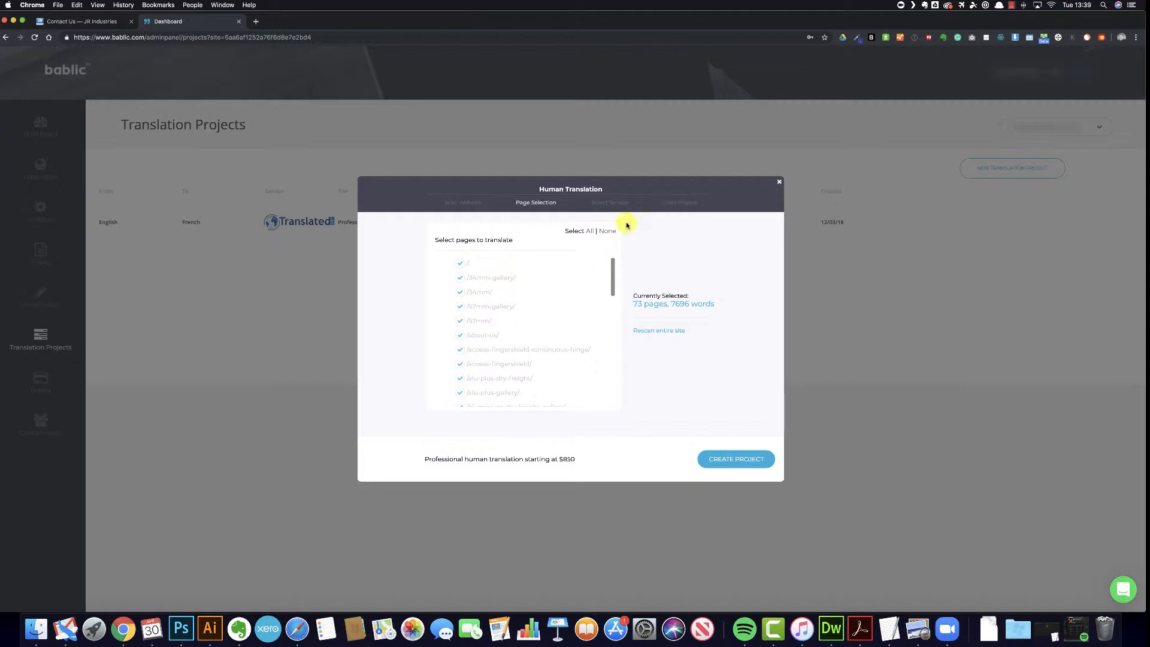
click(607, 232)
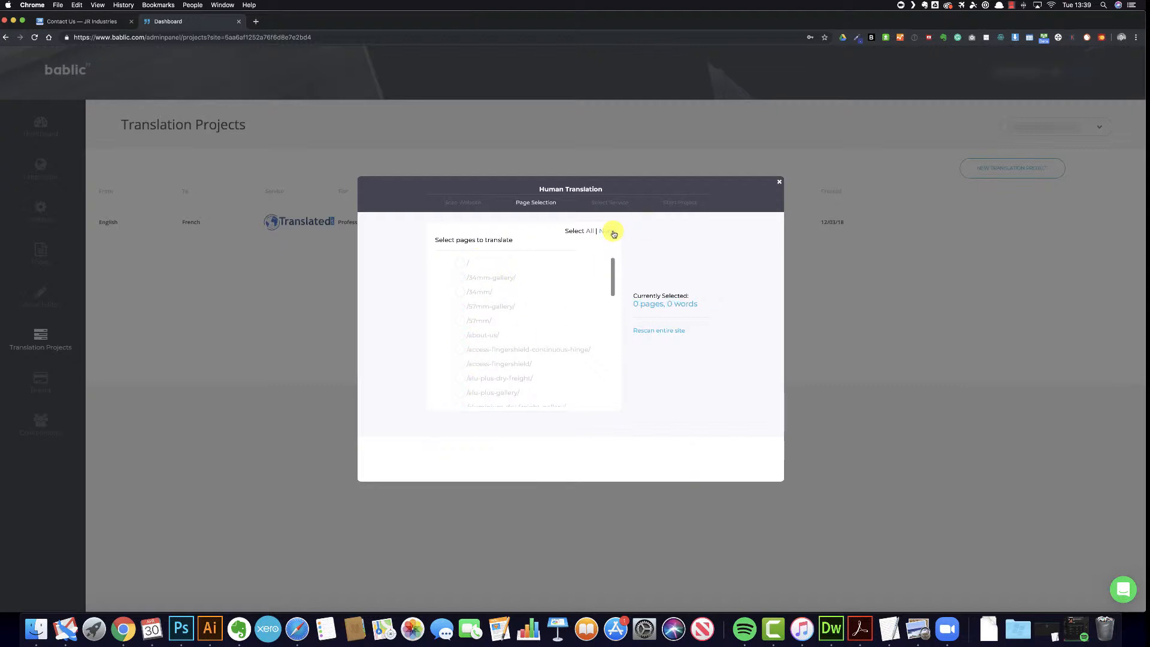
click(459, 266)
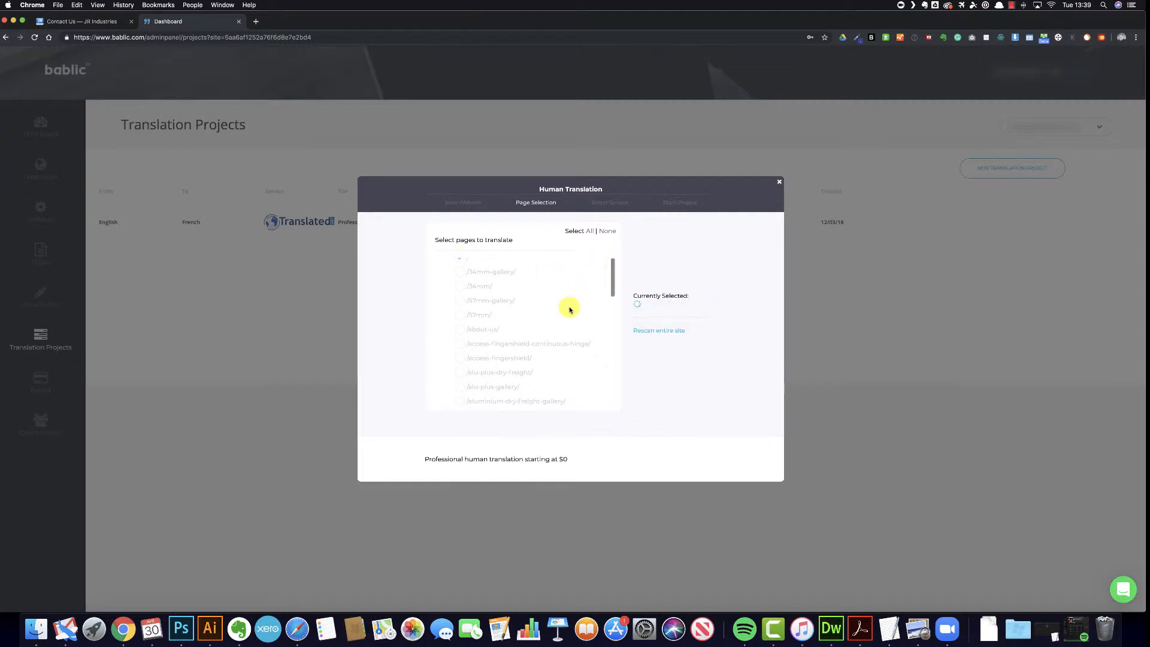
scroll(570, 309, down, 5)
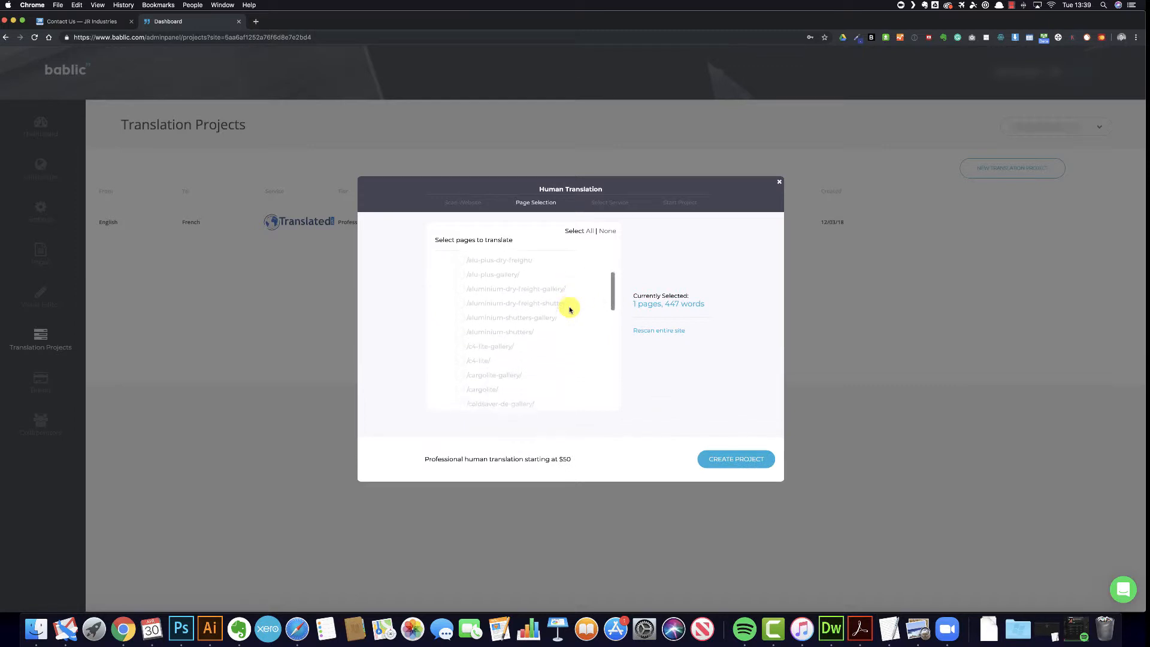
scroll(569, 309, up, 4)
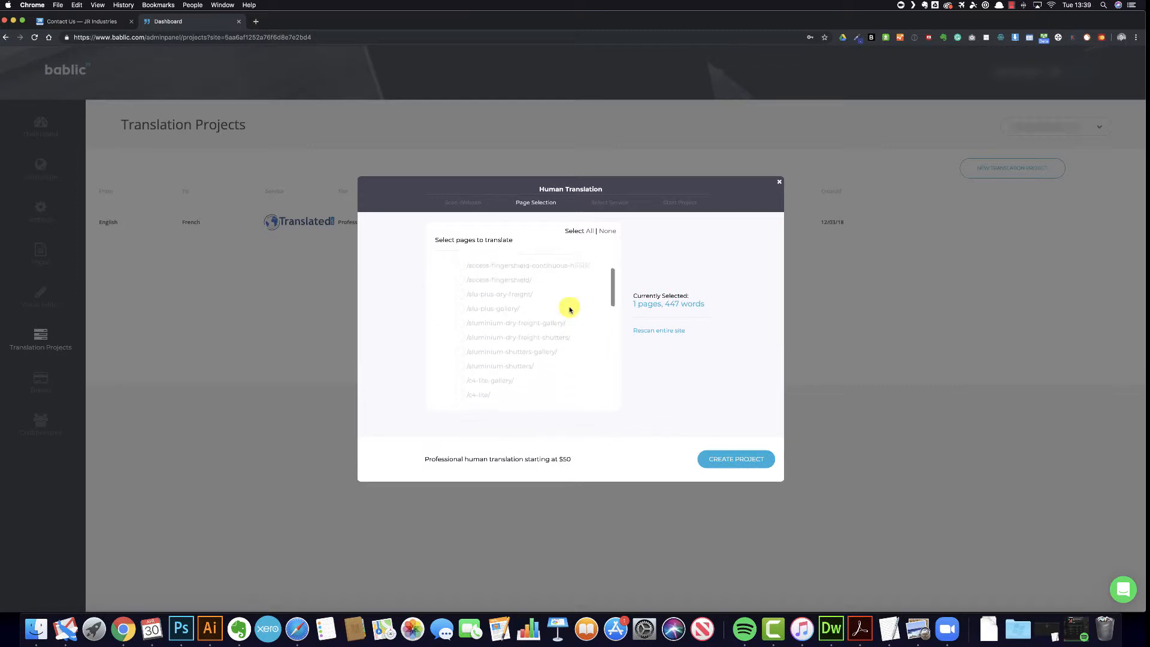
scroll(570, 309, up, 1)
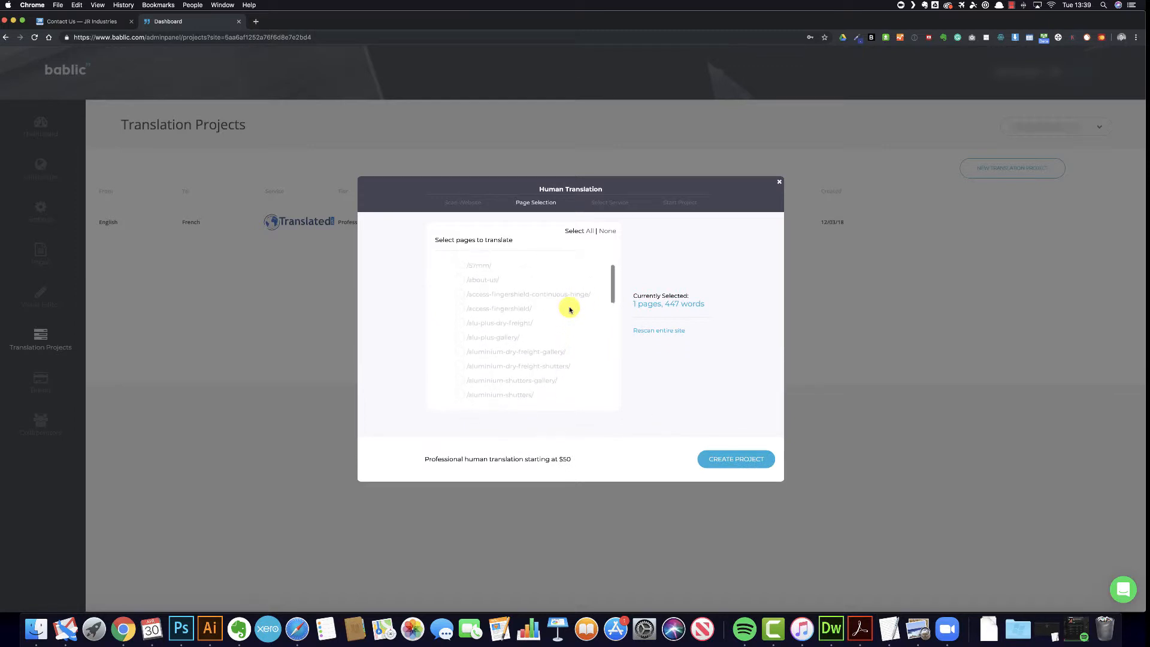
click(461, 286)
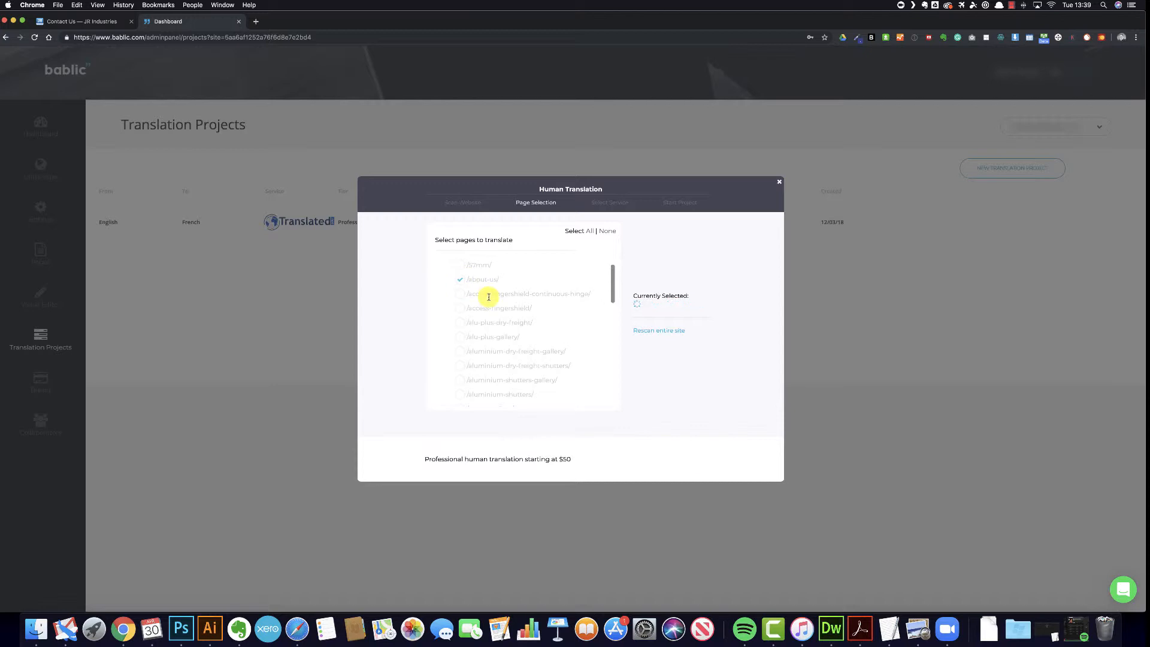
Add the /customer-support/ and /sales-team/ pages to the translation selection
scroll(497, 303, down, 4)
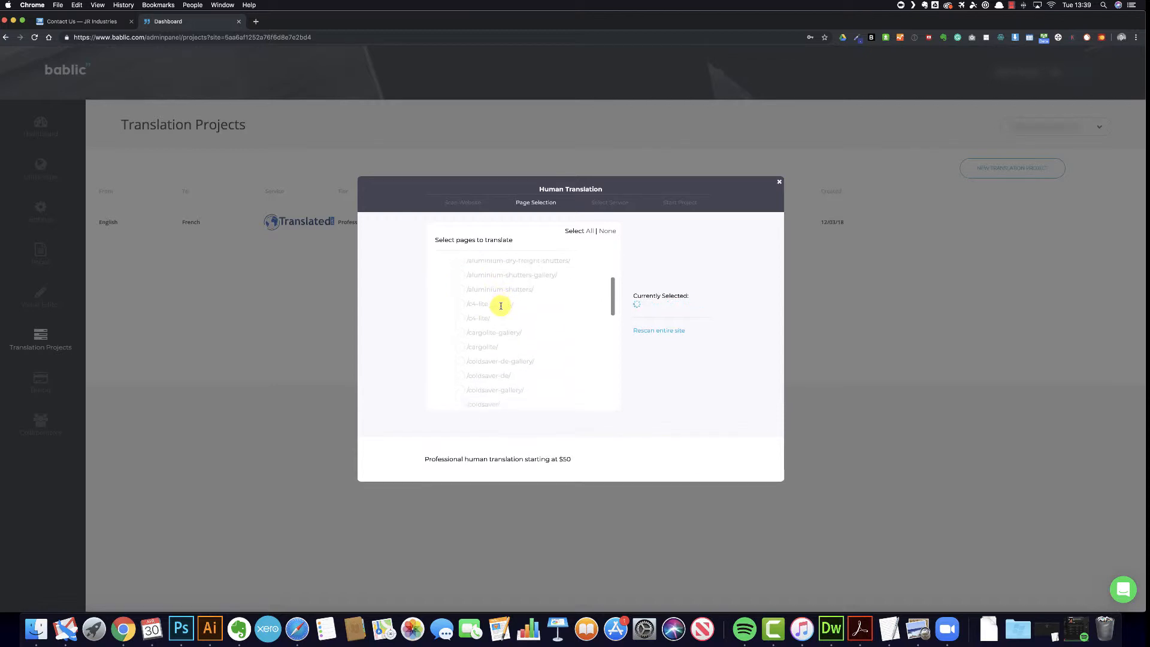
scroll(501, 306, down, 3)
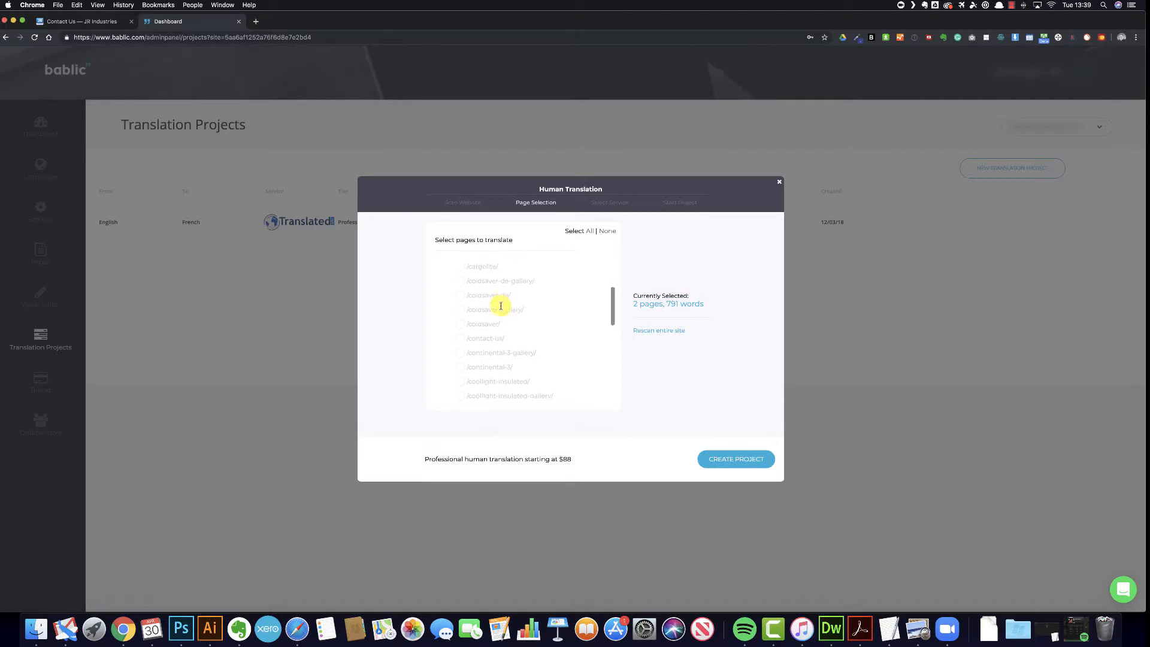
scroll(501, 306, down, 2)
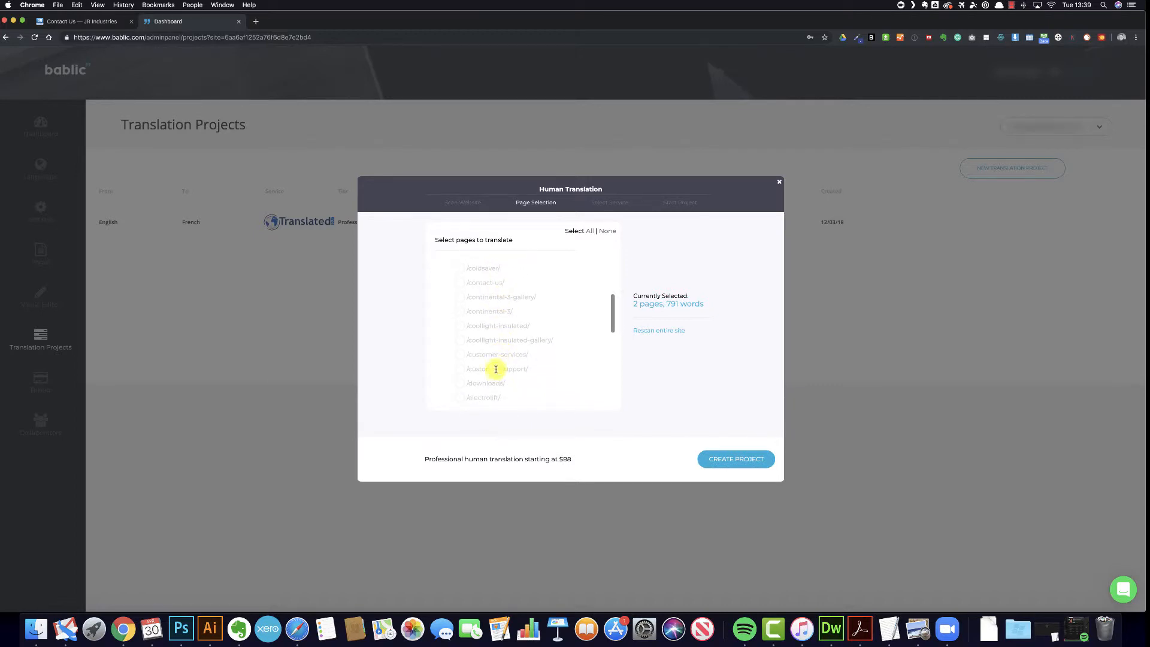
click(497, 369)
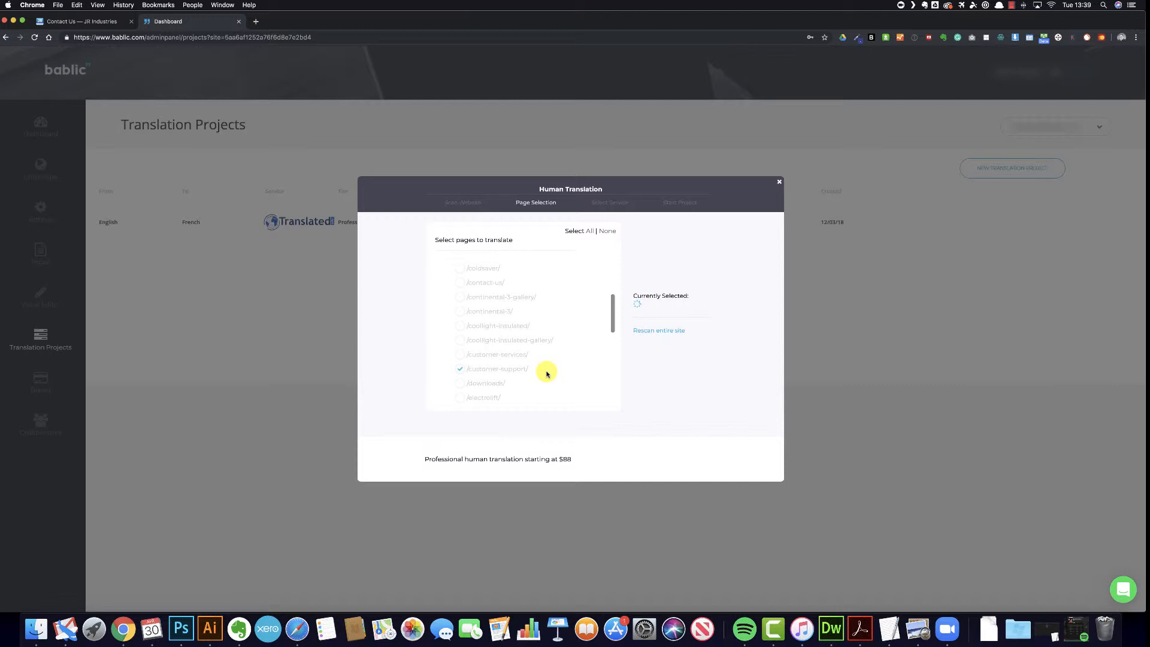
scroll(546, 374, down, 10)
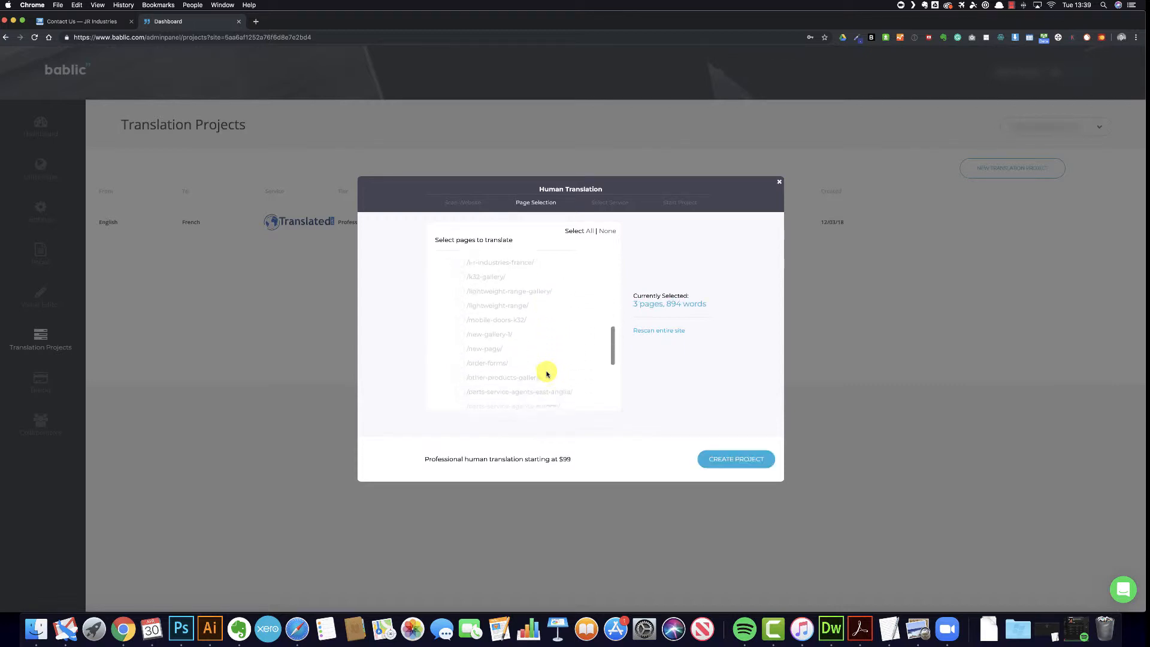
scroll(546, 374, down, 10)
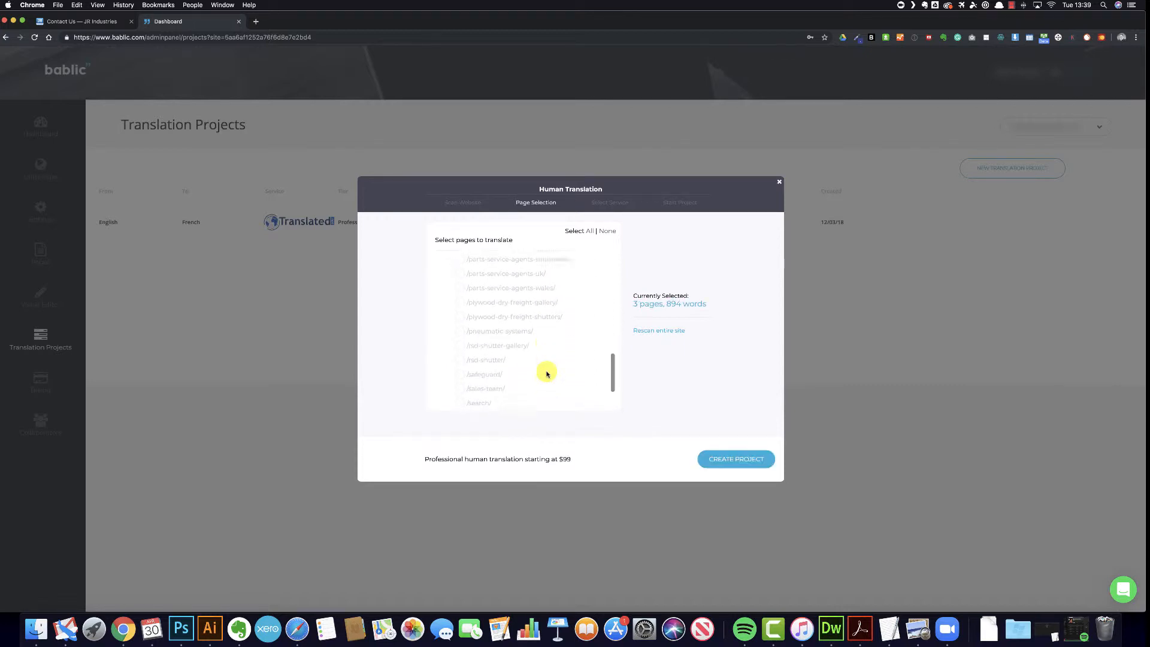
click(459, 332)
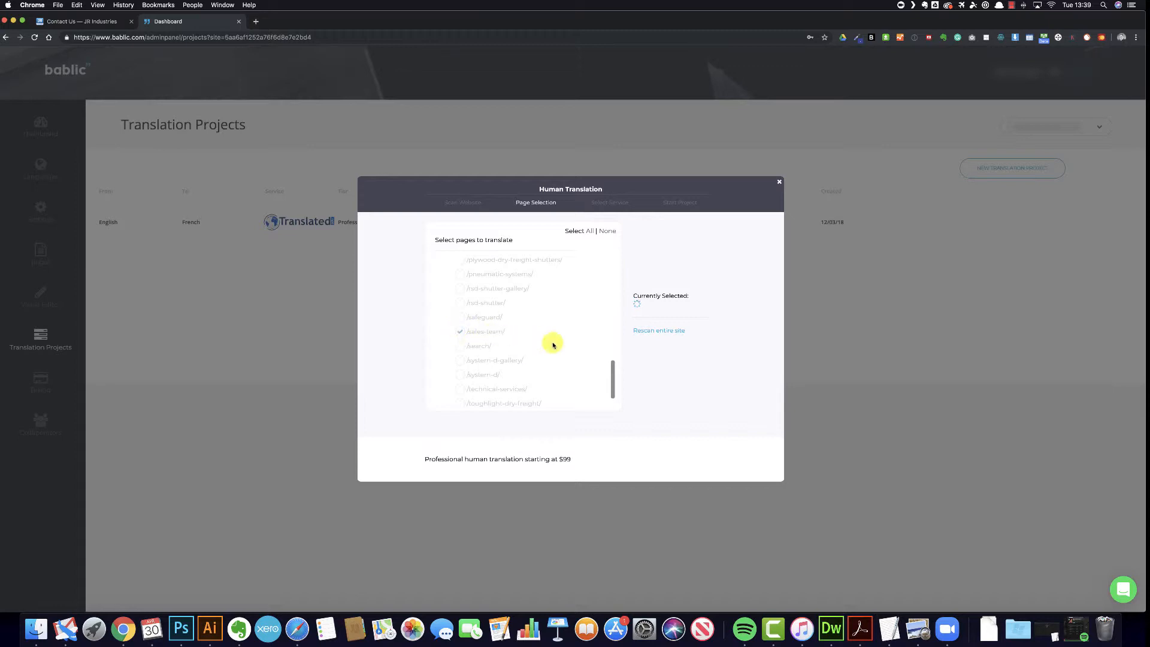
Review the selected pages and create the human translation project from them
scroll(565, 346, up, 1)
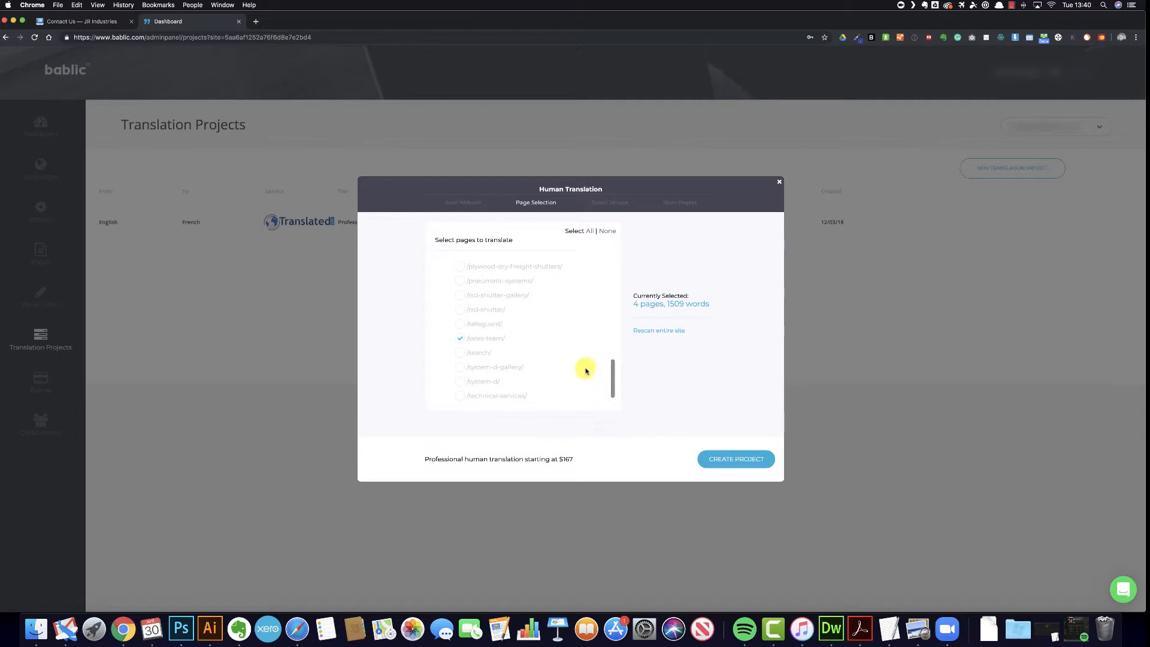
scroll(585, 358, up, 3)
scroll(585, 358, up, 10)
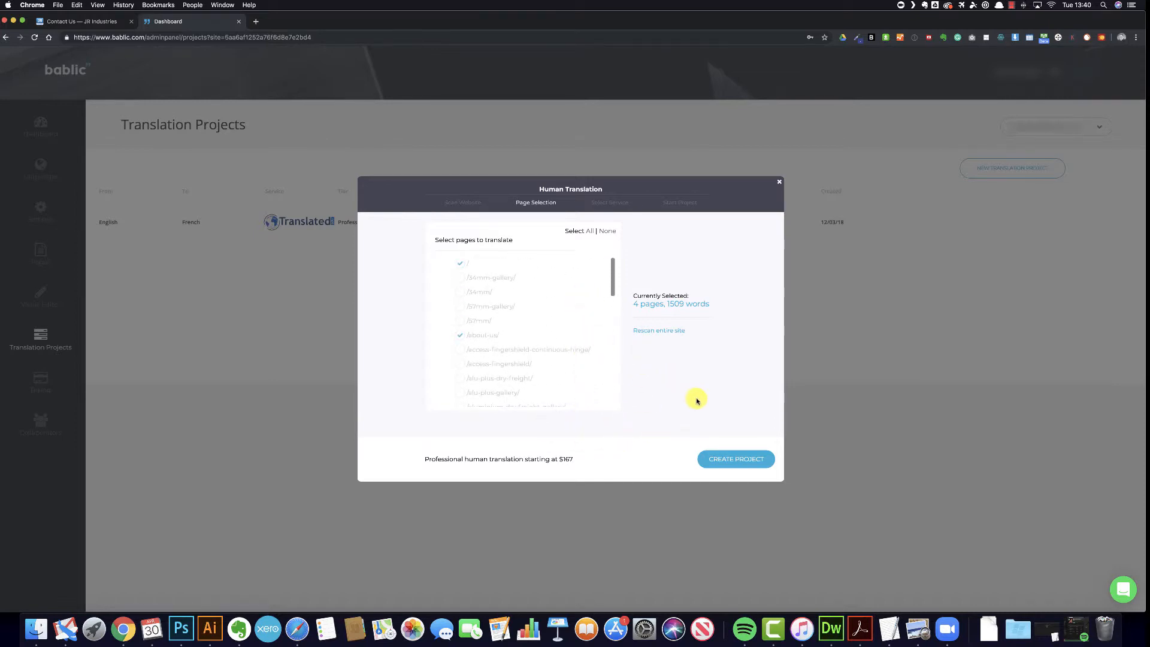
click(746, 464)
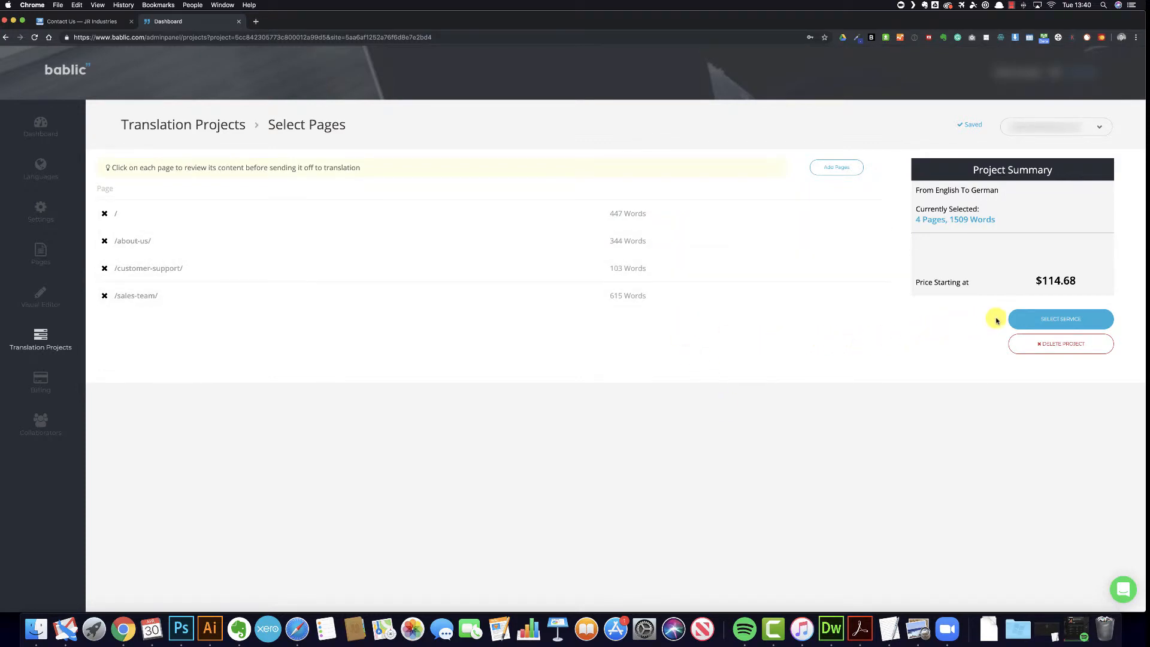
Proceed to the service selection and choose Gengo's Business translation service for the project
click(1080, 322)
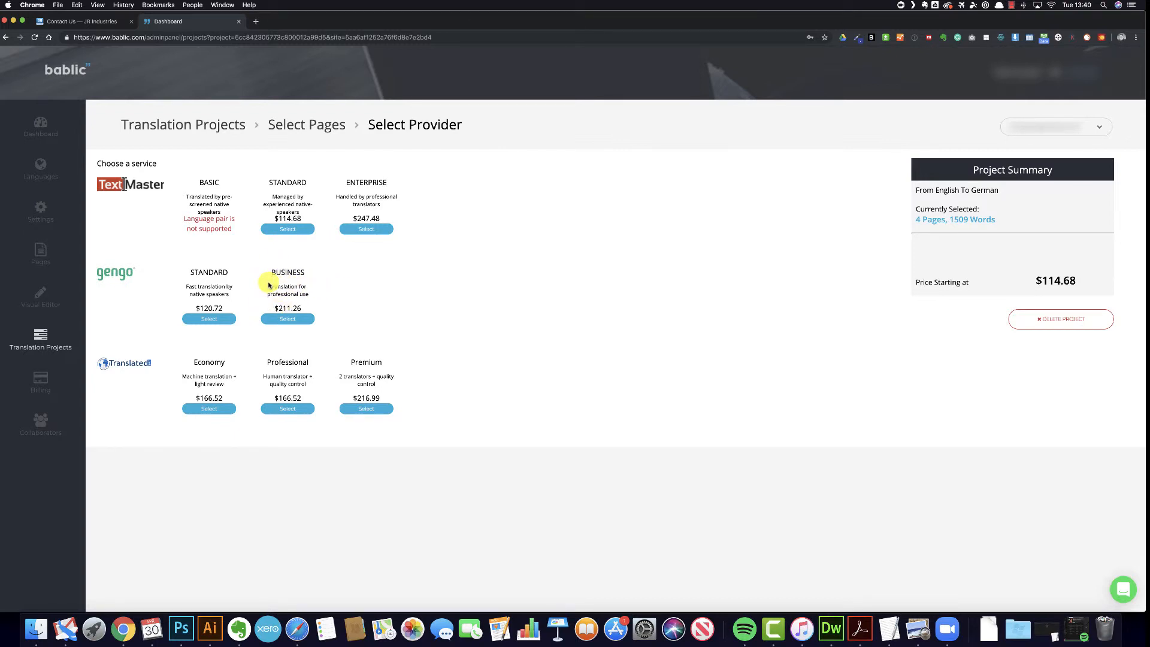
drag(269, 283, 307, 292)
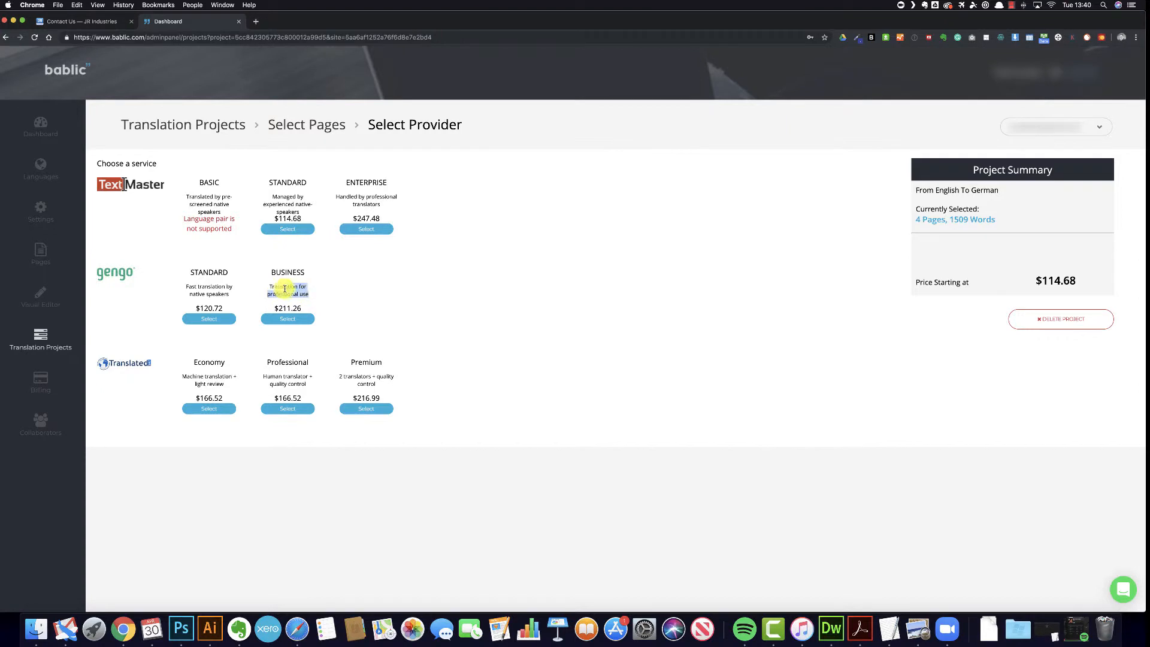
click(298, 286)
mouse_move(268, 286)
mouse_down()
mouse_move(308, 296)
mouse_move(284, 286)
mouse_up()
click(284, 286)
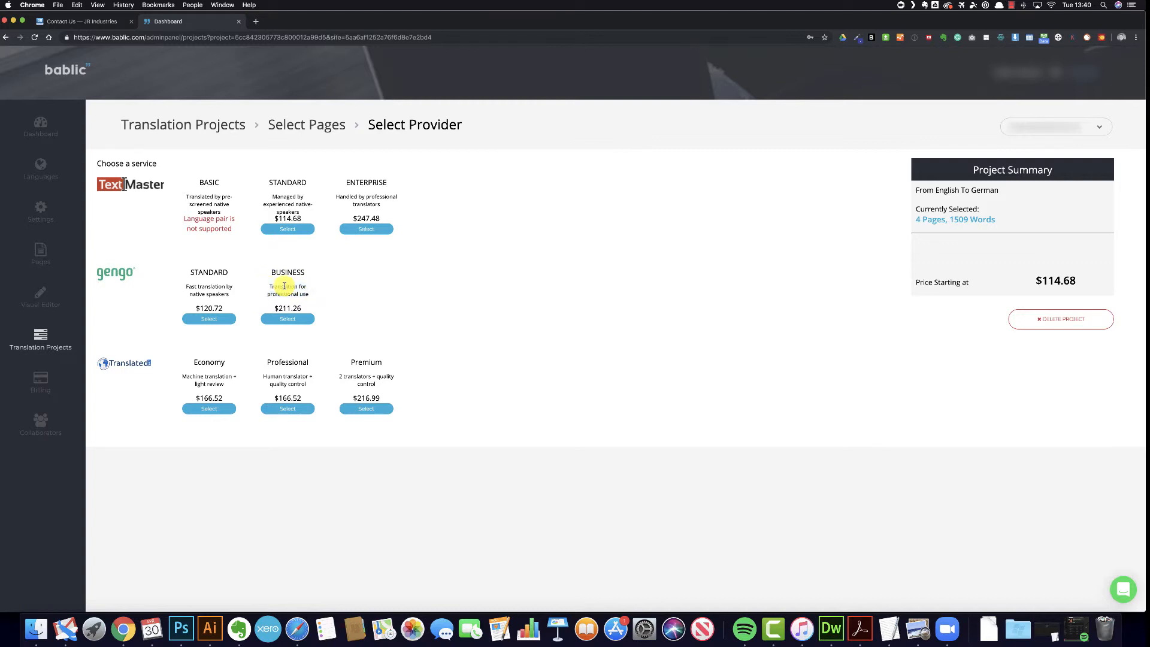
click(285, 322)
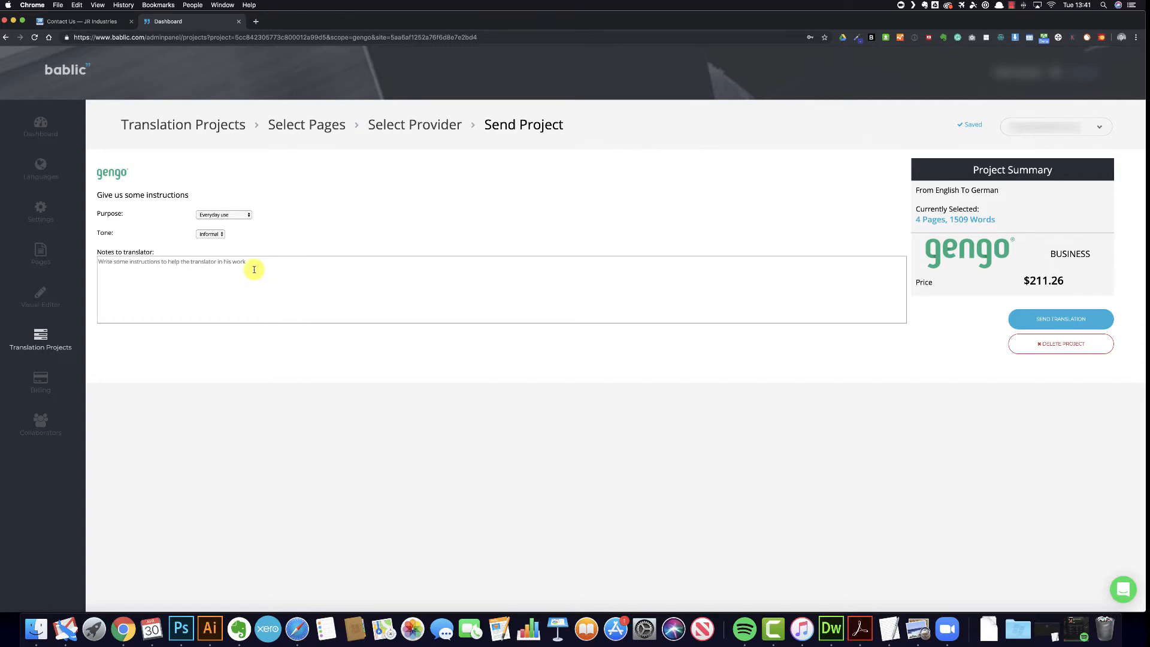
Set the translator instructions to the purpose "Professional use" and the tone "Business"
click(239, 215)
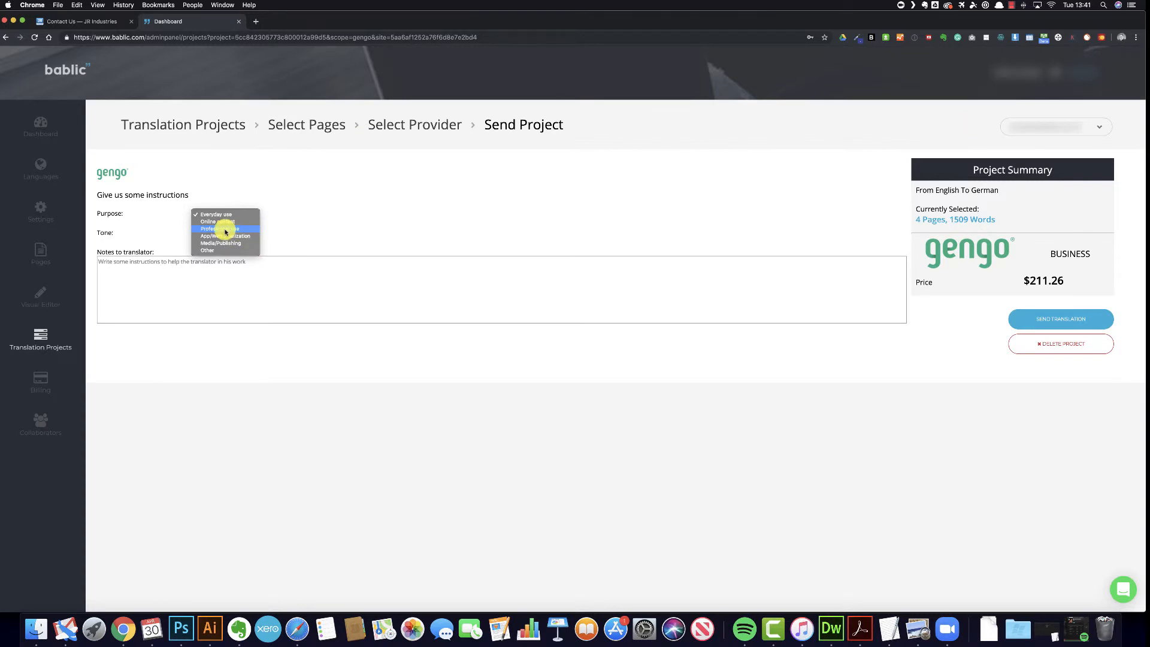
click(226, 233)
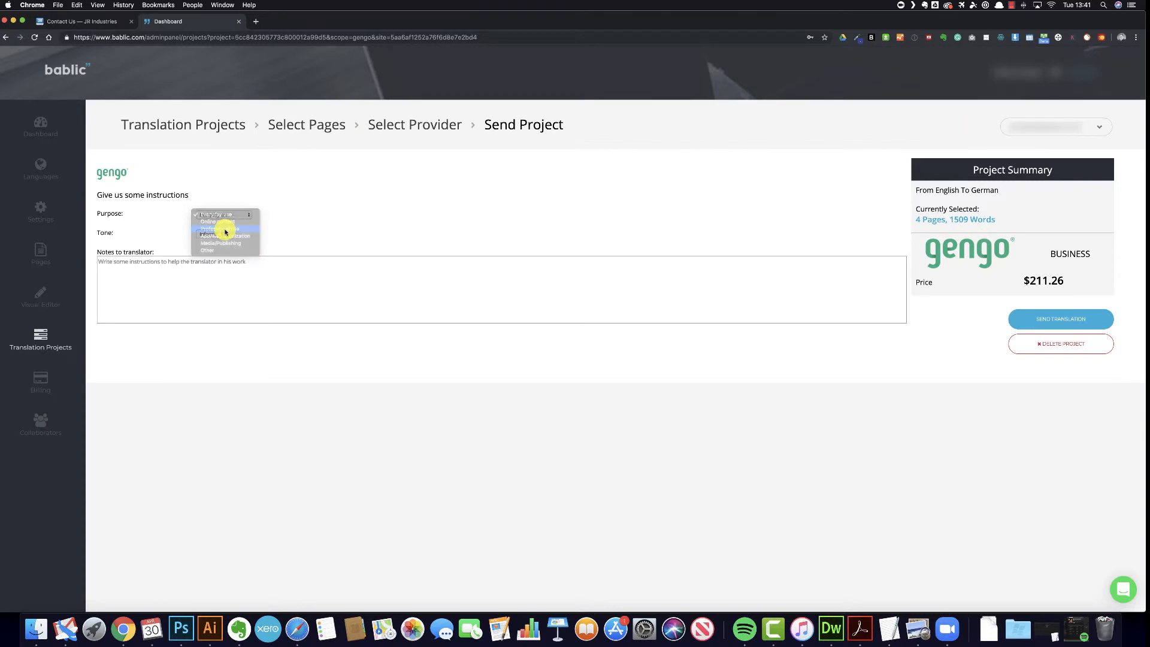
click(223, 233)
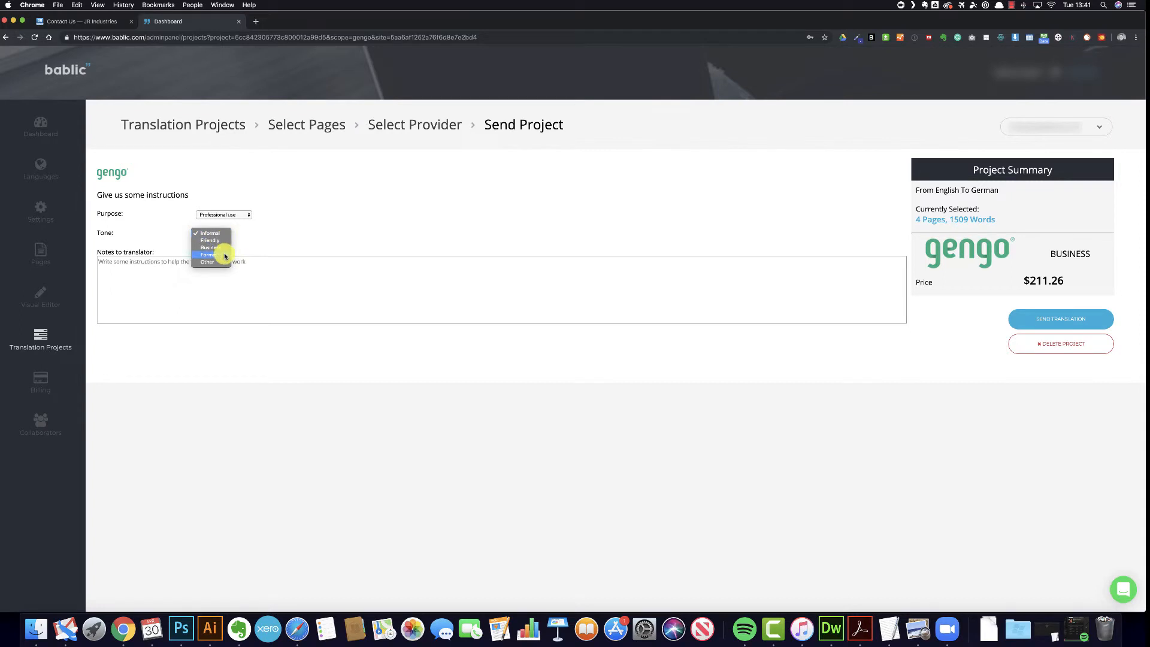
click(225, 248)
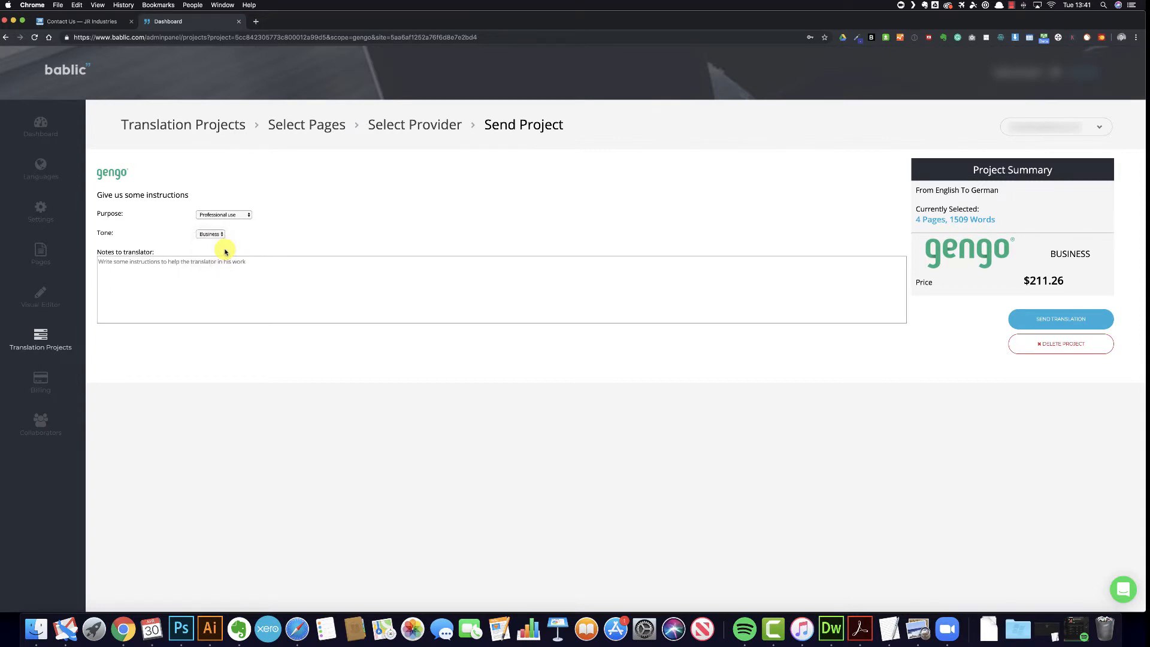
Leave the translator notes empty, send the project for translation and confirm it to reach the order summary
click(254, 261)
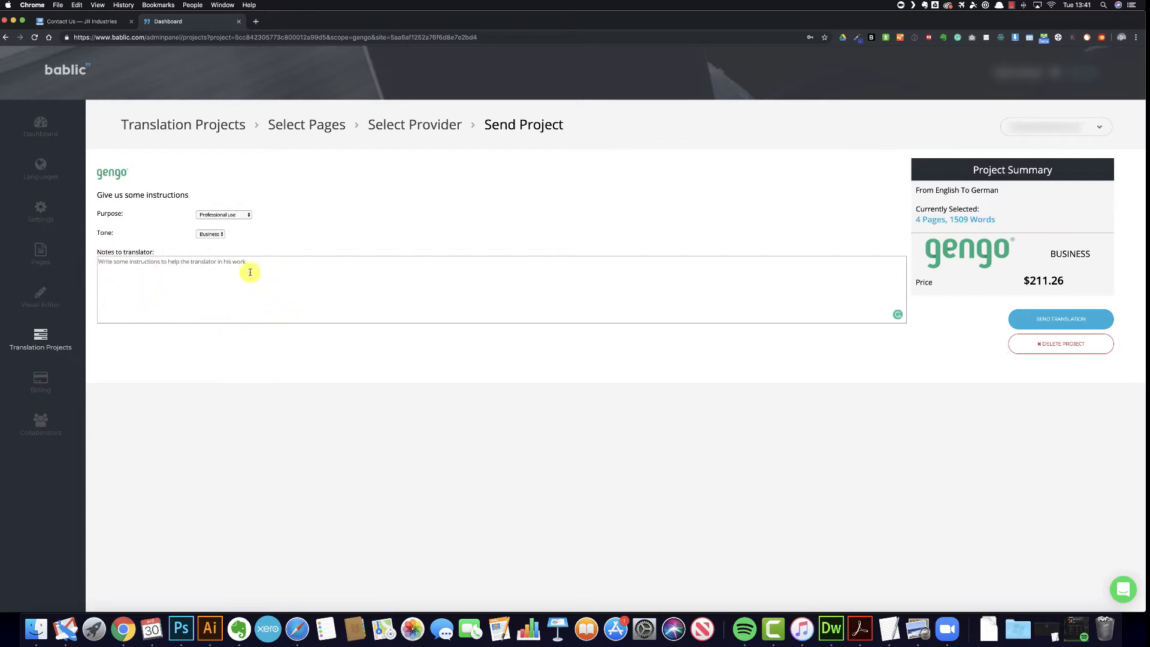
click(1024, 317)
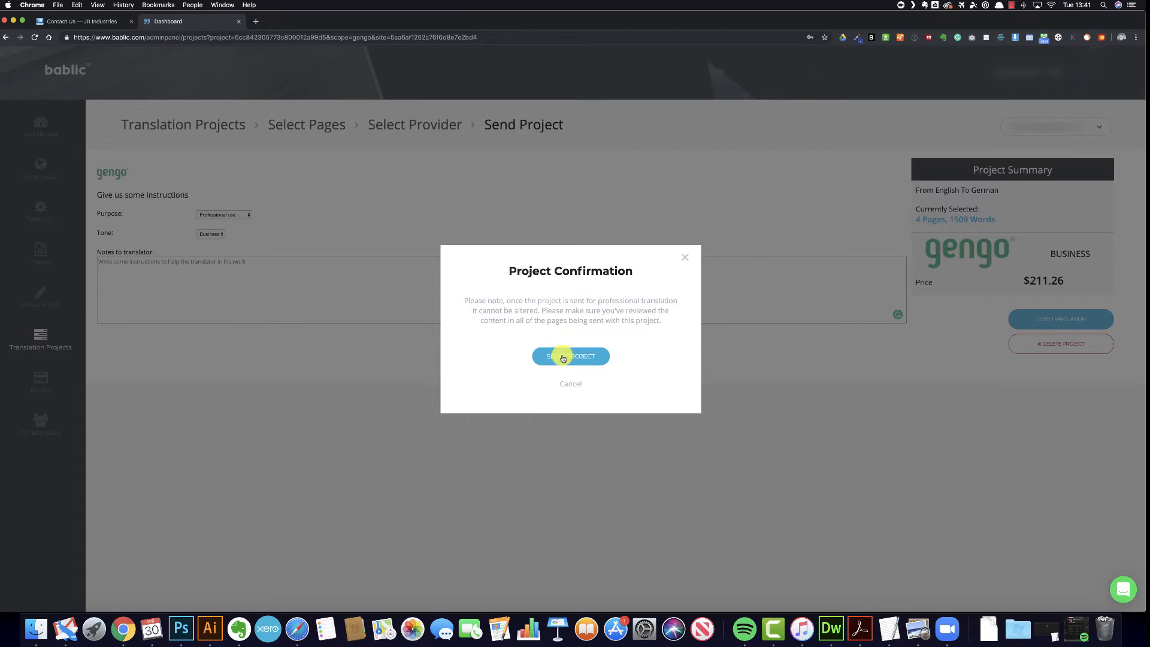
click(563, 358)
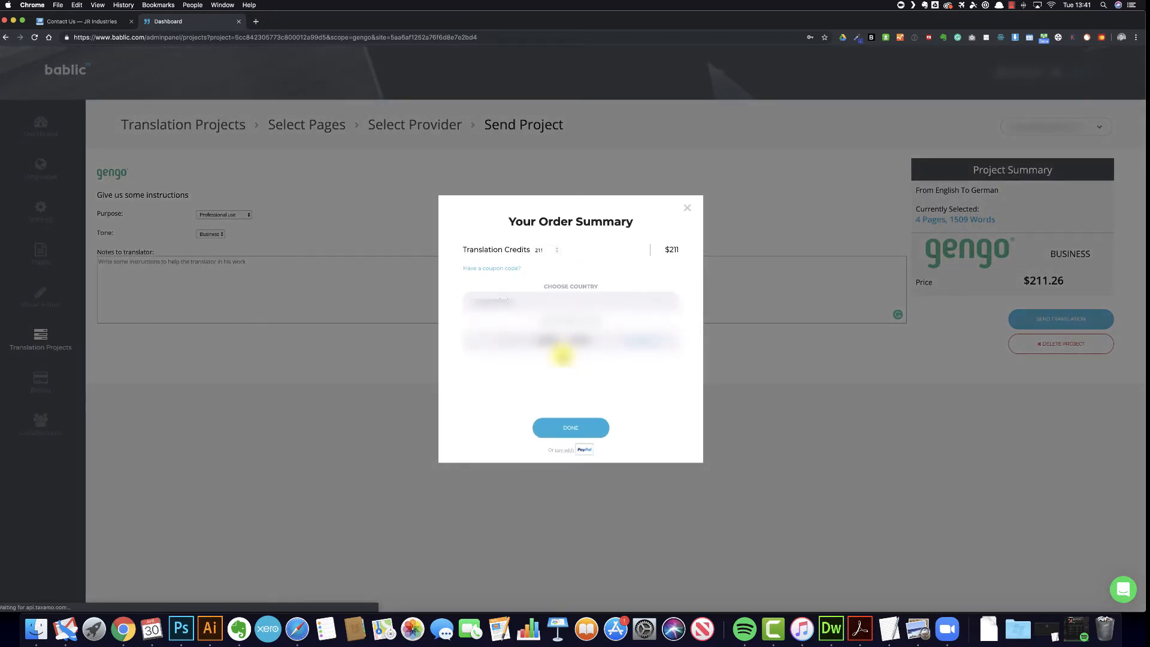